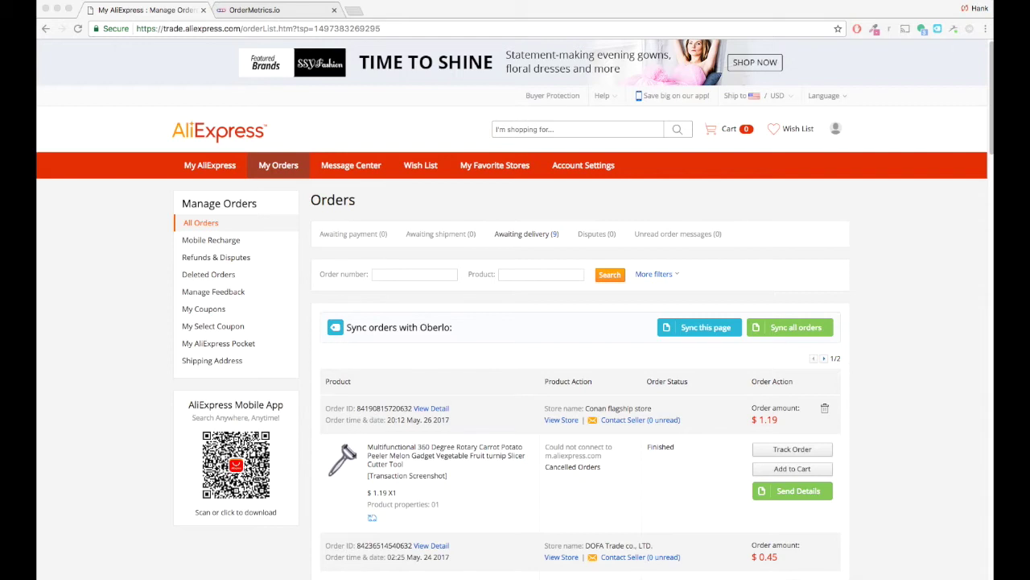
In OrderMetrics.io's Data Warehouse integrations, switch on the AliExpress (Beta) order connection
left_click(259, 10)
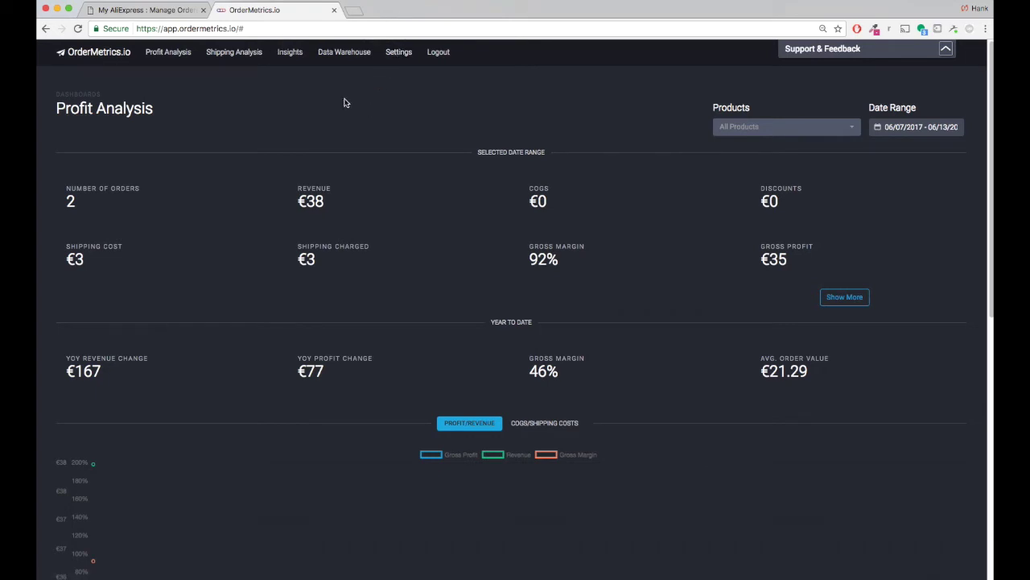
left_click(346, 54)
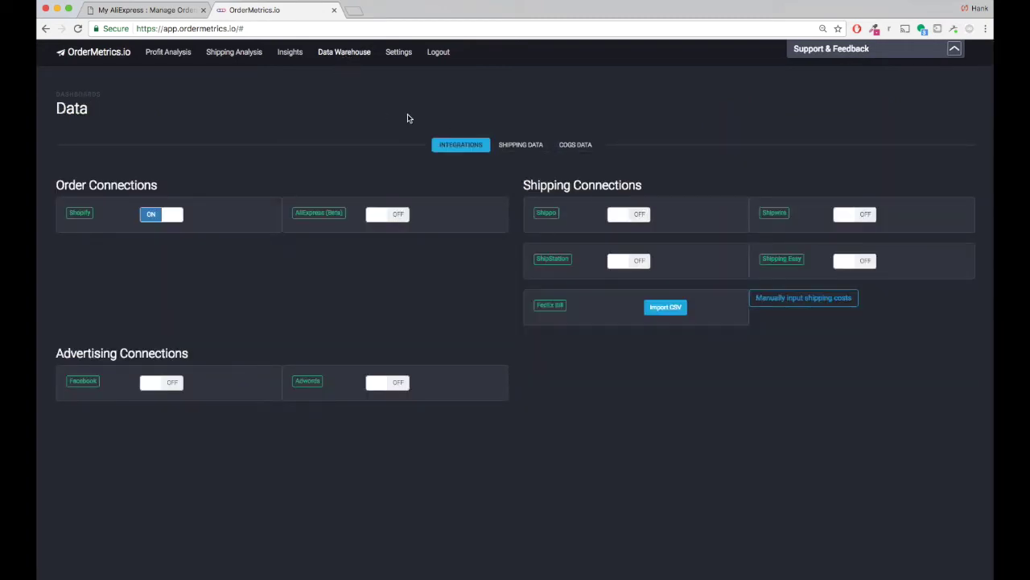
left_click(386, 216)
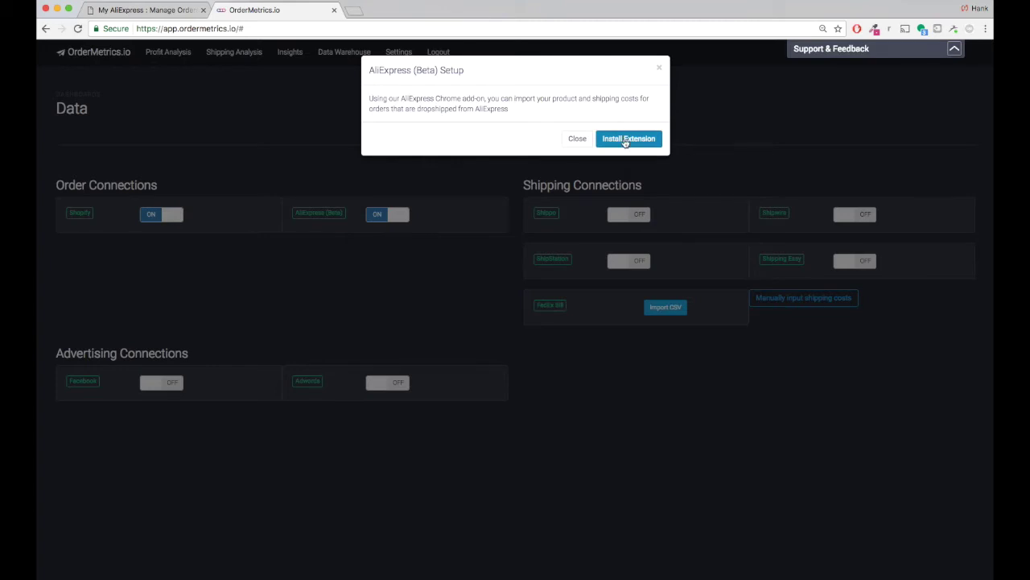
Install the Order Metrics Chrome extension for AliExpress and dismiss the success alert
left_click(626, 142)
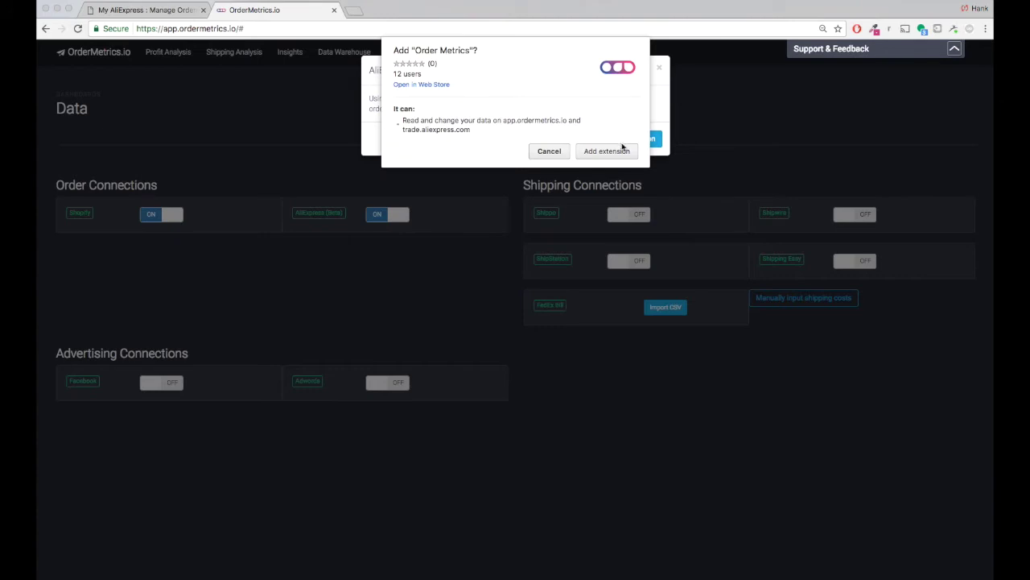
left_click(620, 155)
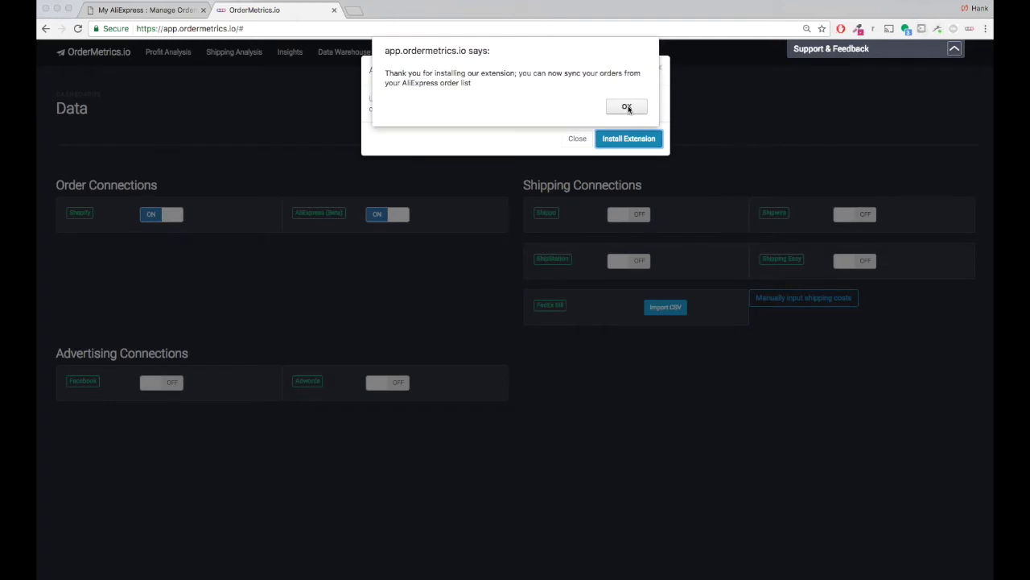
left_click(627, 107)
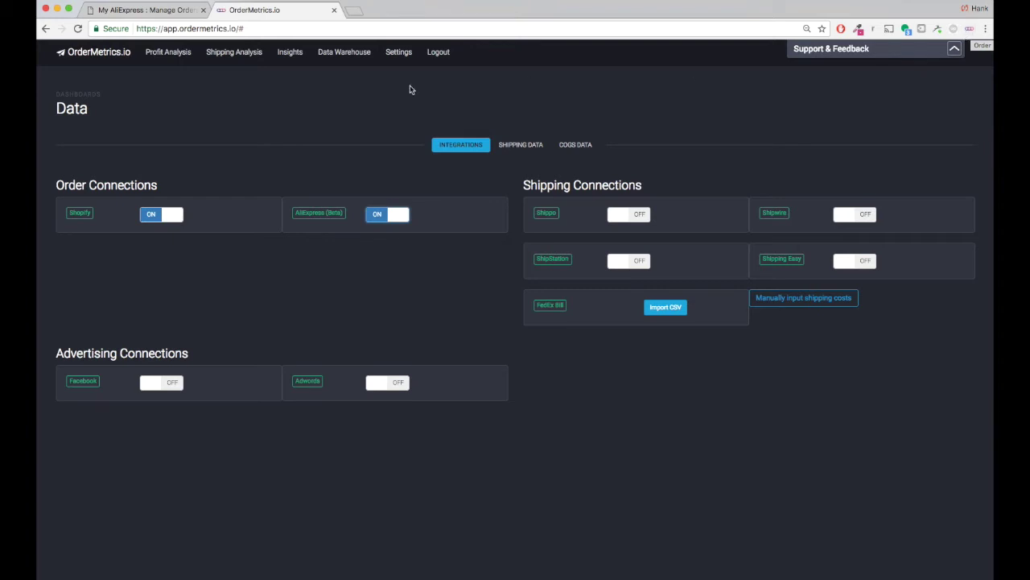
Check Profit Analysis order data (€0.00 COGS, N/A shipping), then open the Order Metrics extension
left_click(169, 53)
scroll(372, 252, "down", 1)
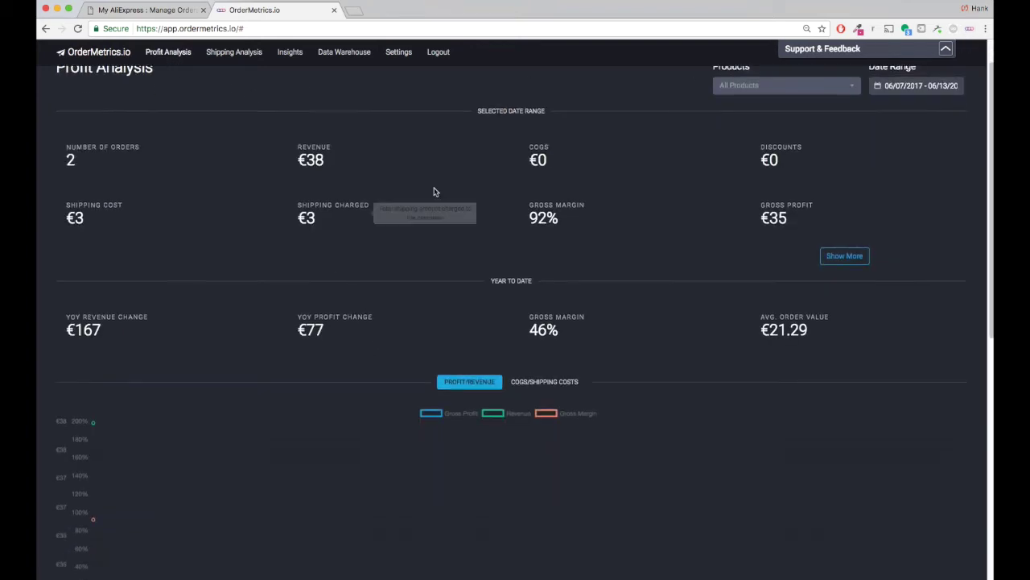
scroll(435, 193, "down", 10)
scroll(520, 345, "down", 1)
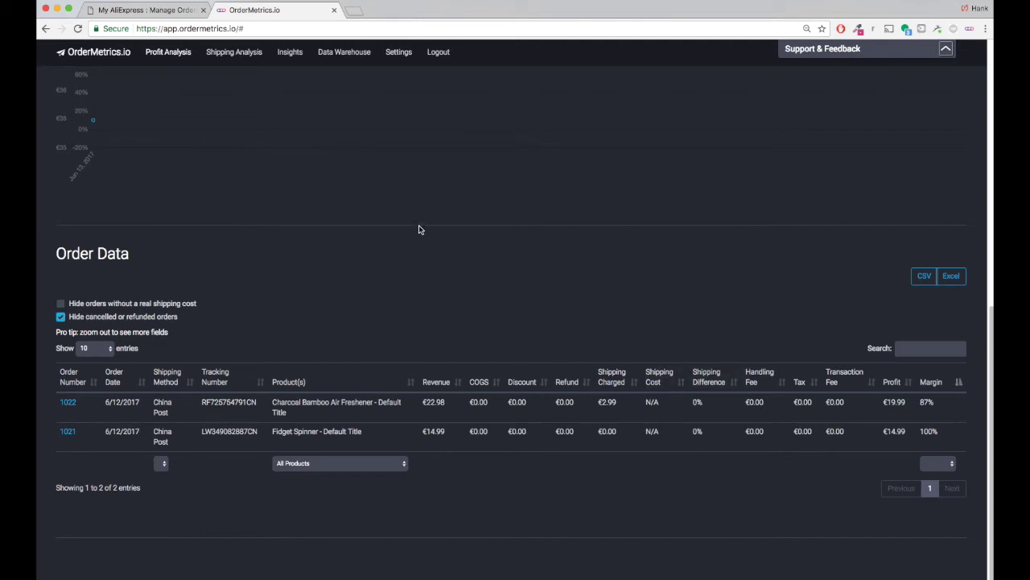
left_click(970, 32)
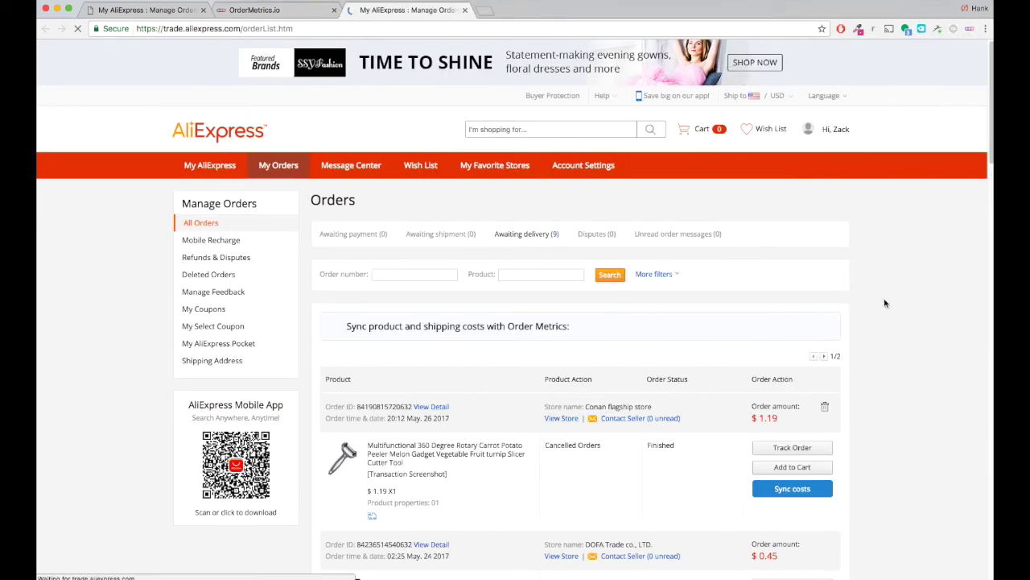
Scroll to the end of the AliExpress orders list and load page 2
scroll(882, 308, "down", 1)
scroll(883, 309, "down", 2)
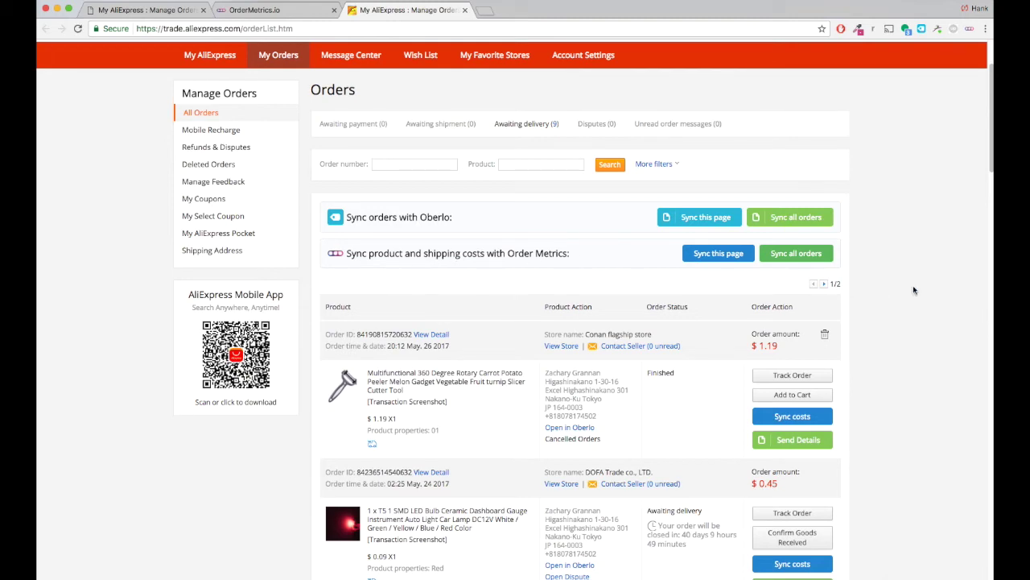
scroll(913, 288, "down", 1)
scroll(913, 290, "down", 2)
scroll(912, 290, "down", 3)
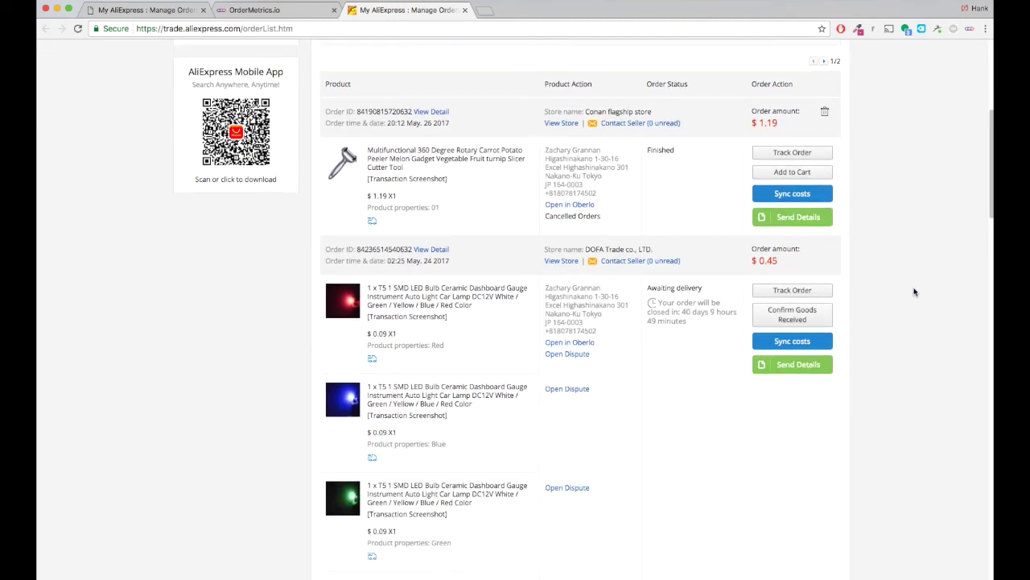
scroll(913, 290, "down", 9)
scroll(915, 293, "down", 2)
scroll(916, 296, "down", 5)
scroll(917, 296, "down", 6)
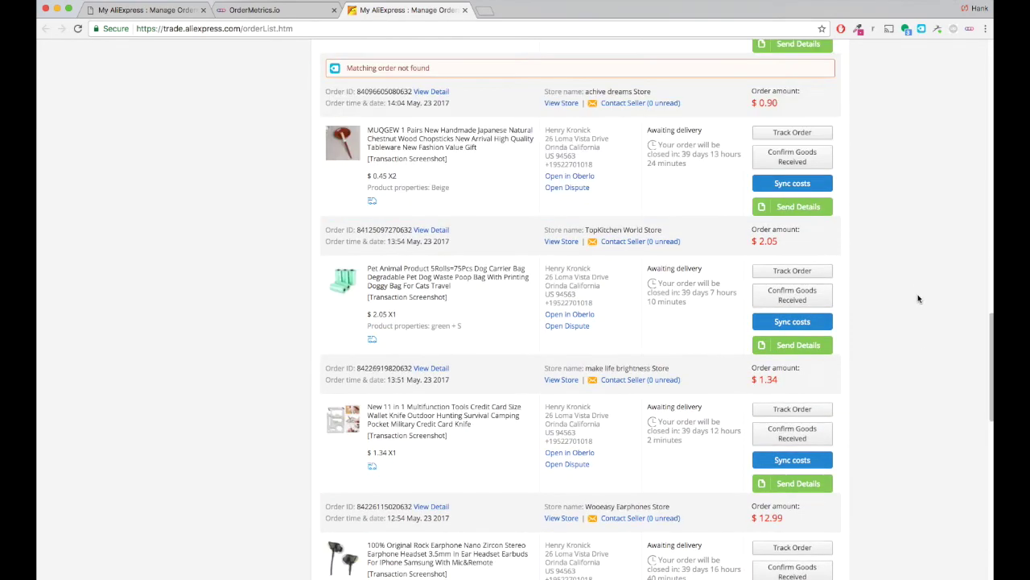
scroll(918, 297, "down", 3)
scroll(919, 302, "down", 4)
scroll(920, 302, "down", 3)
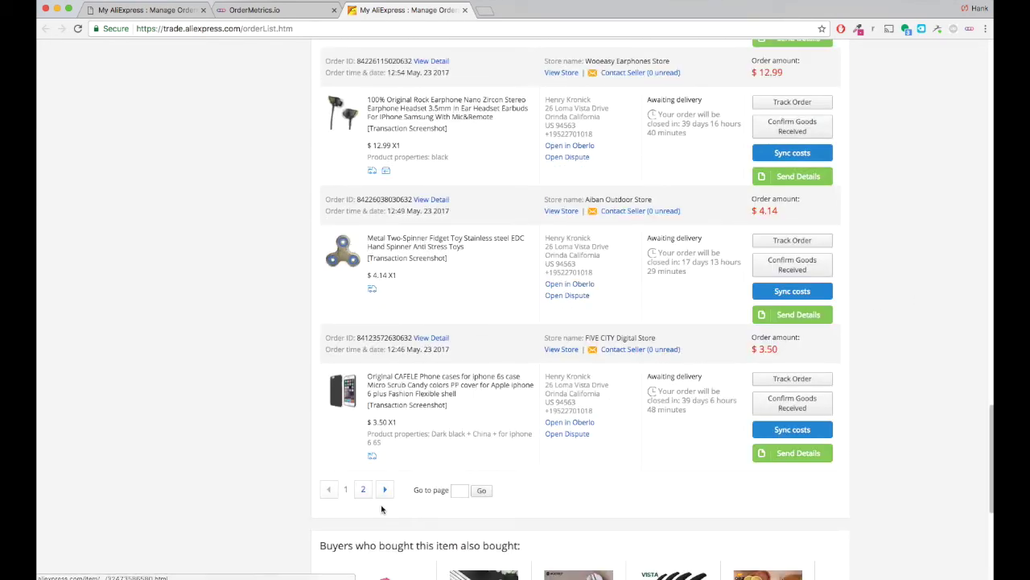
left_click(363, 491)
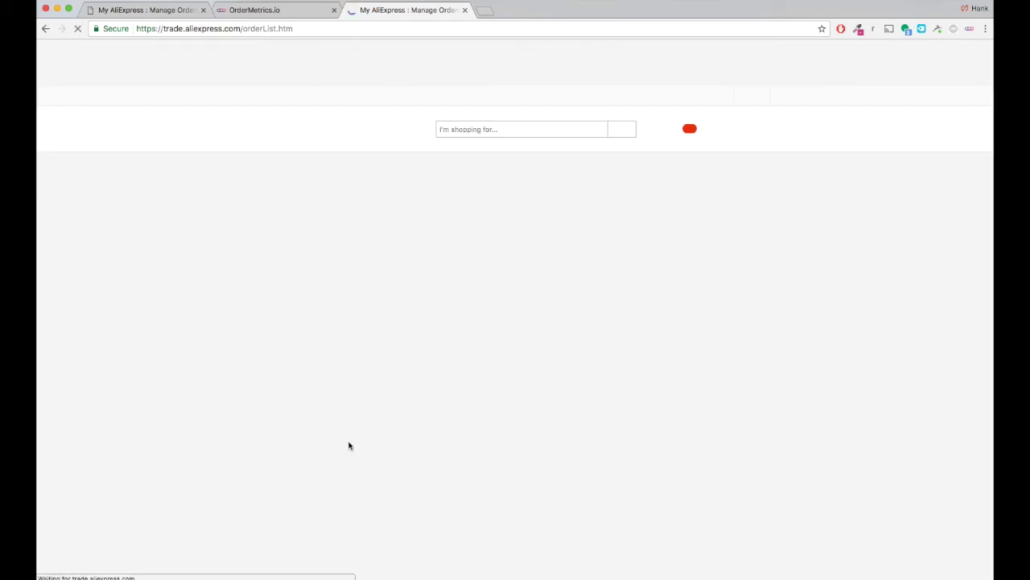
Sync costs of all 12 AliExpress orders to Order Metrics, one skipped for missing tracking
scroll(375, 413, "down", 3)
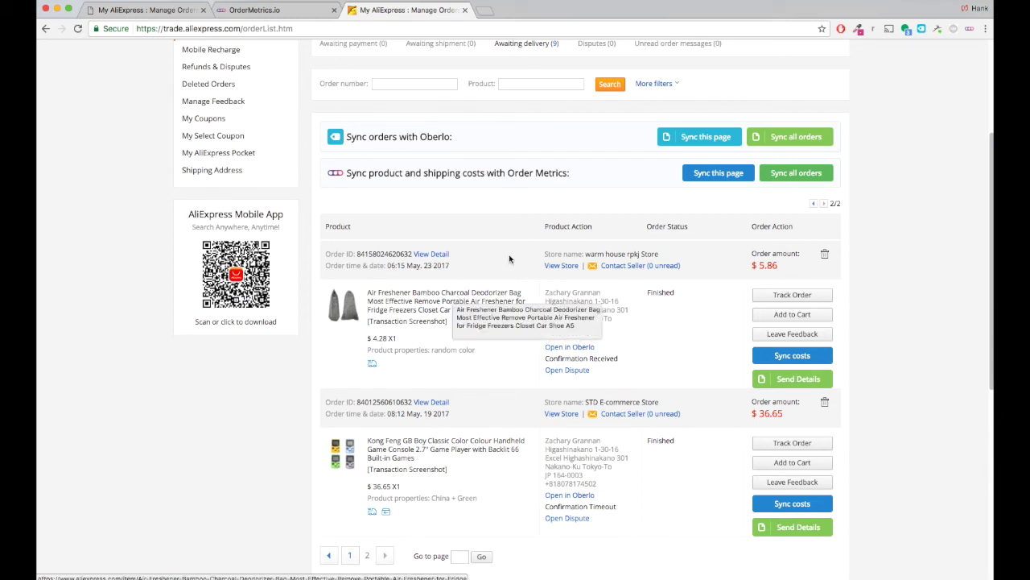
left_click(796, 174)
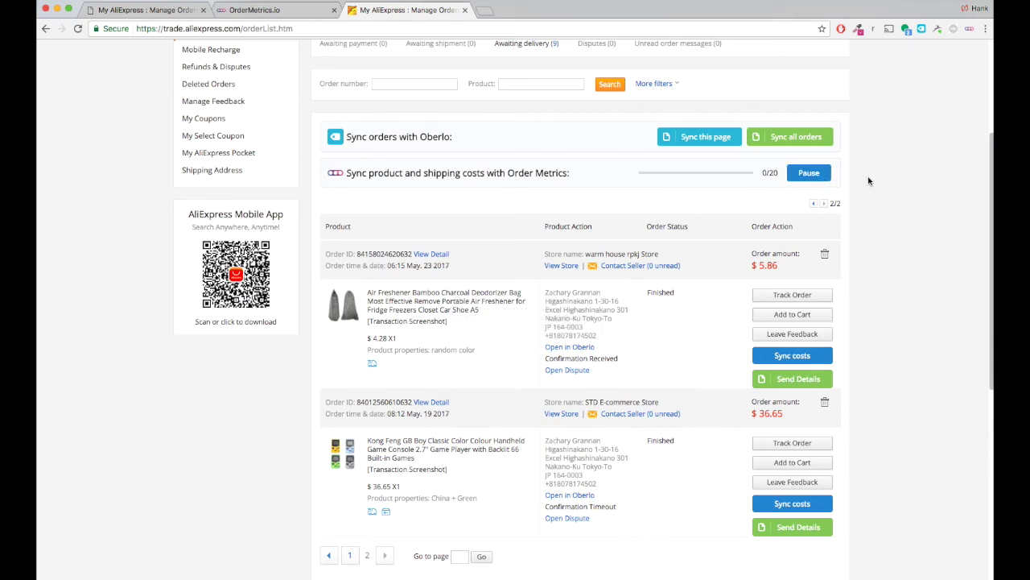
scroll(871, 177, "up", 1)
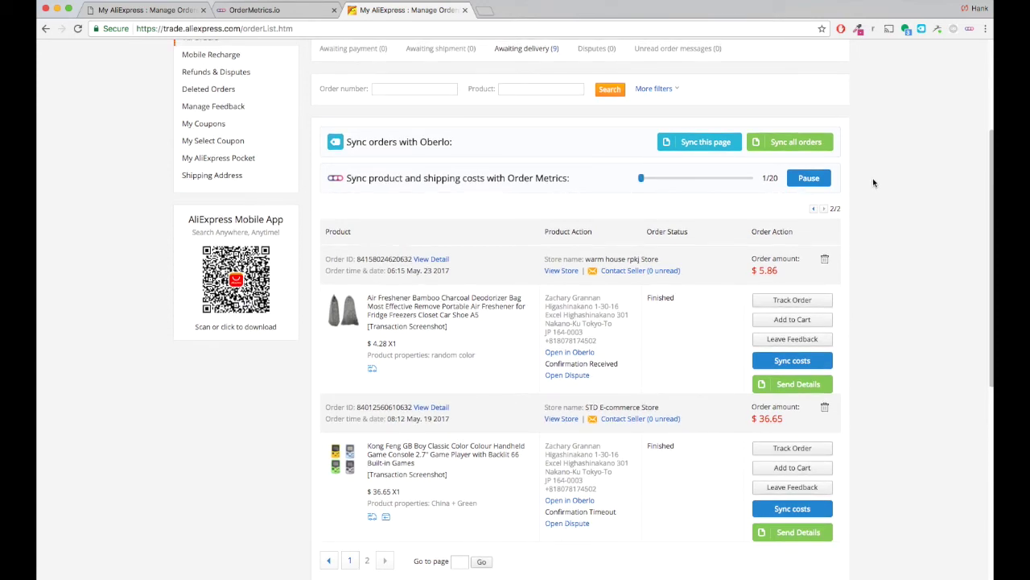
scroll(889, 172, "up", 1)
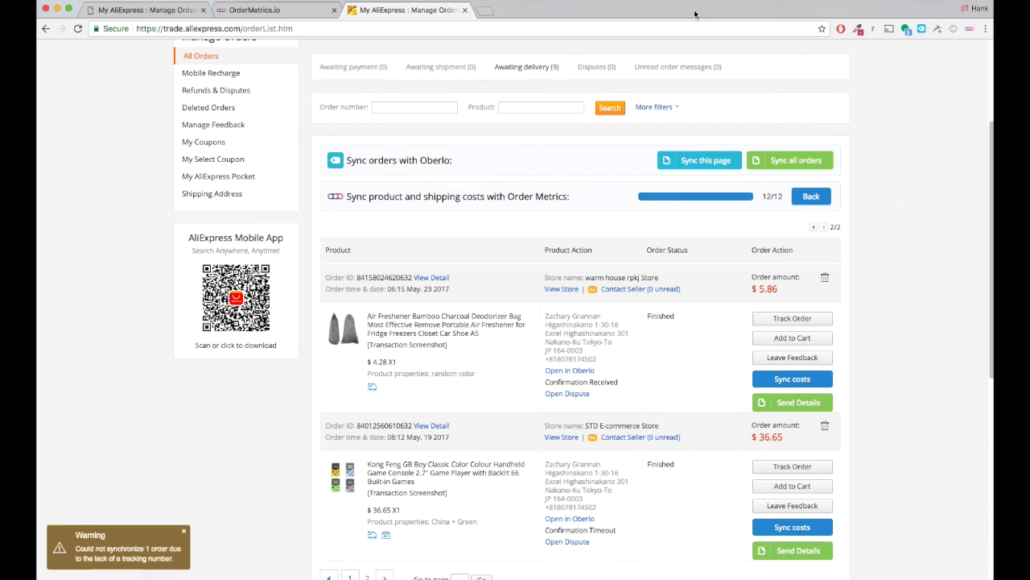
left_click(302, 10)
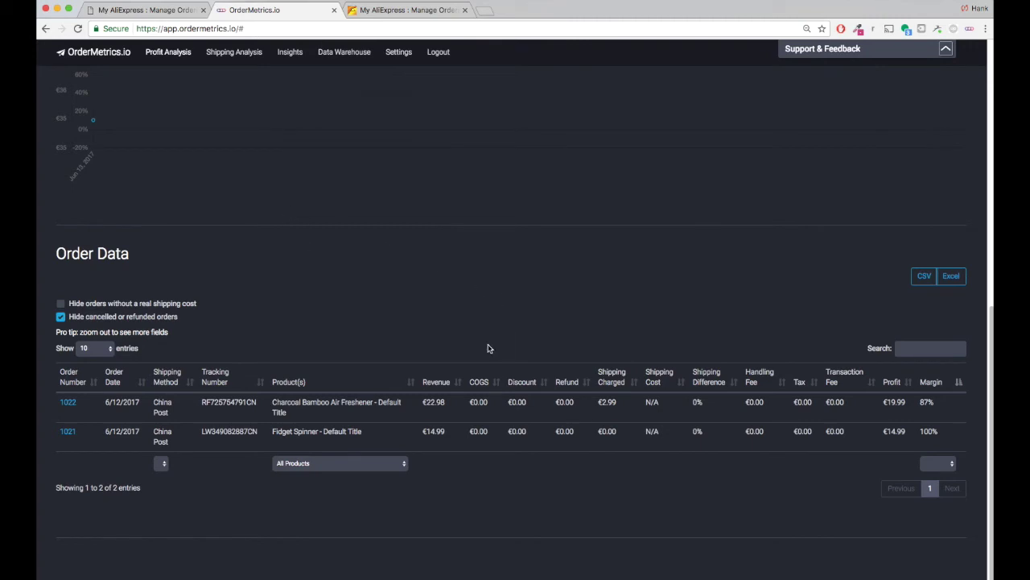
Reload OrderMetrics.io to show COGS €4.14 and €4.28 with €1.58 shipping
left_click(77, 28)
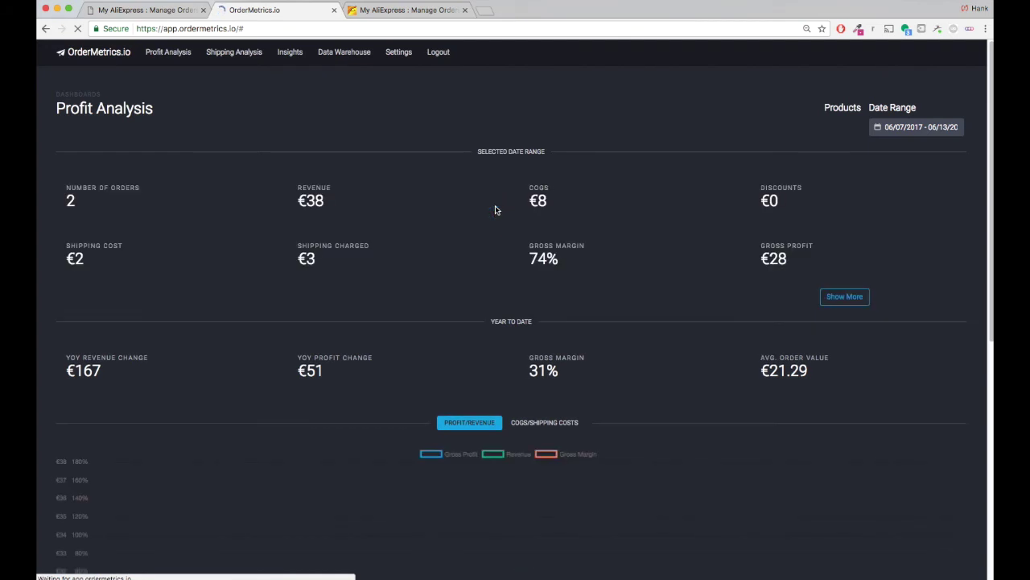
scroll(496, 210, "down", 6)
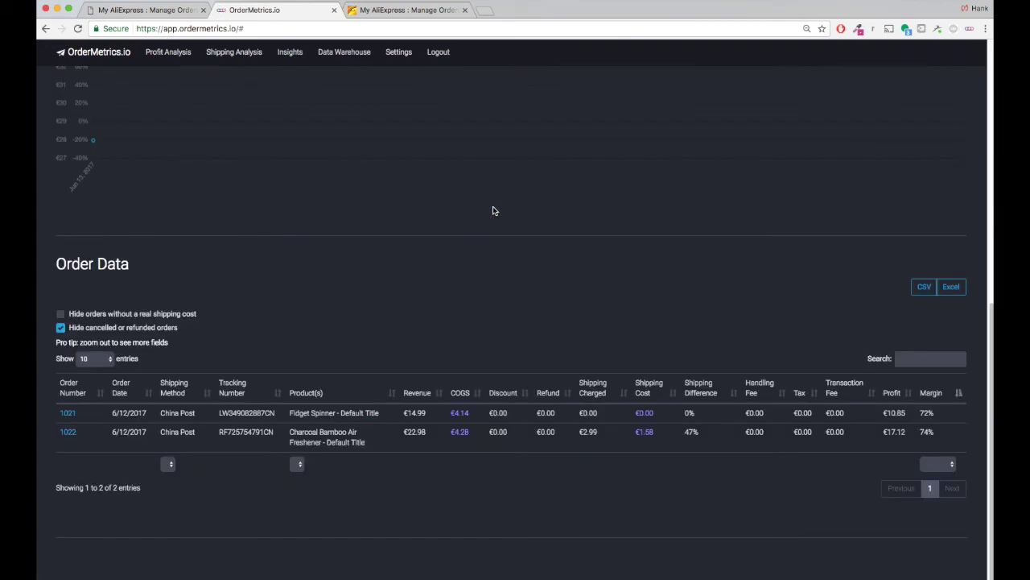